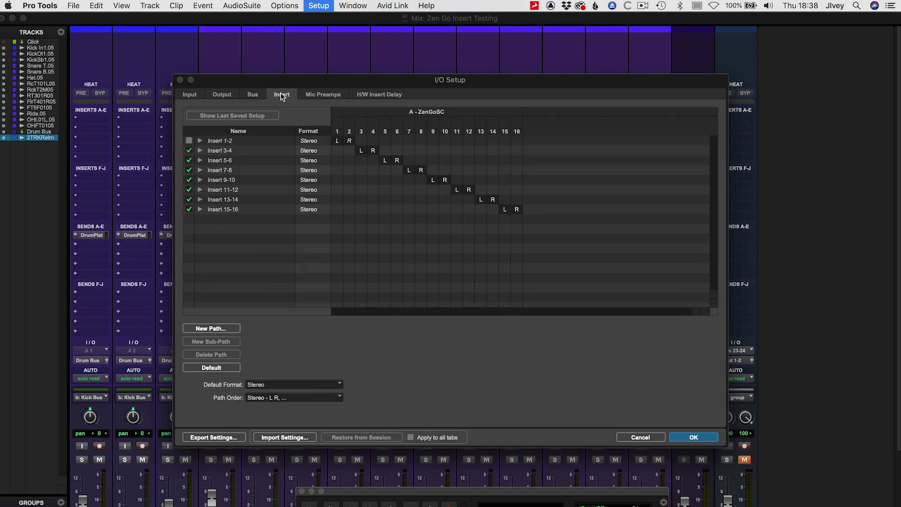
- Accept the I/O setup and assign the stereo hardware insert Insert 3-4 to the first insert slot of the Drum Bus
{"action": "left_click", "coordinate": [680, 439]}
{"action": "left_click", "coordinate": [691, 119]}
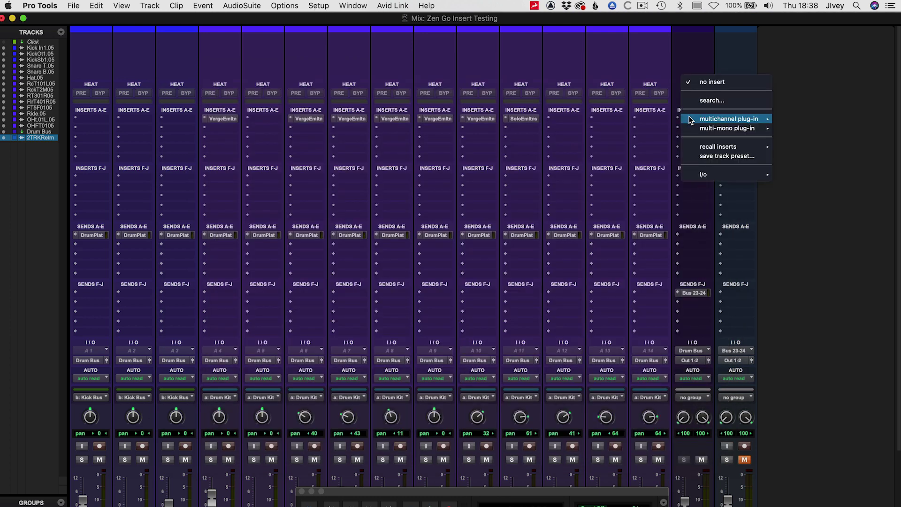
{"action": "mouse_move", "coordinate": [699, 176]}
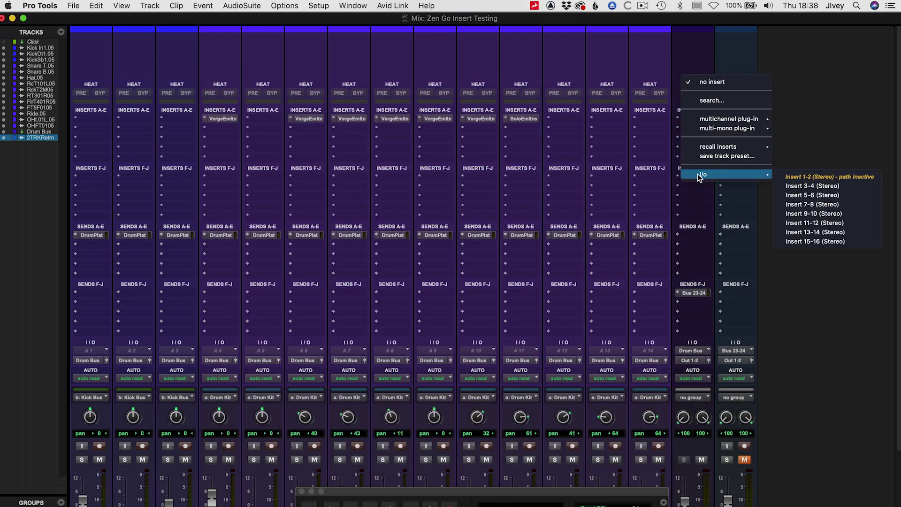
{"action": "left_click", "coordinate": [791, 186]}
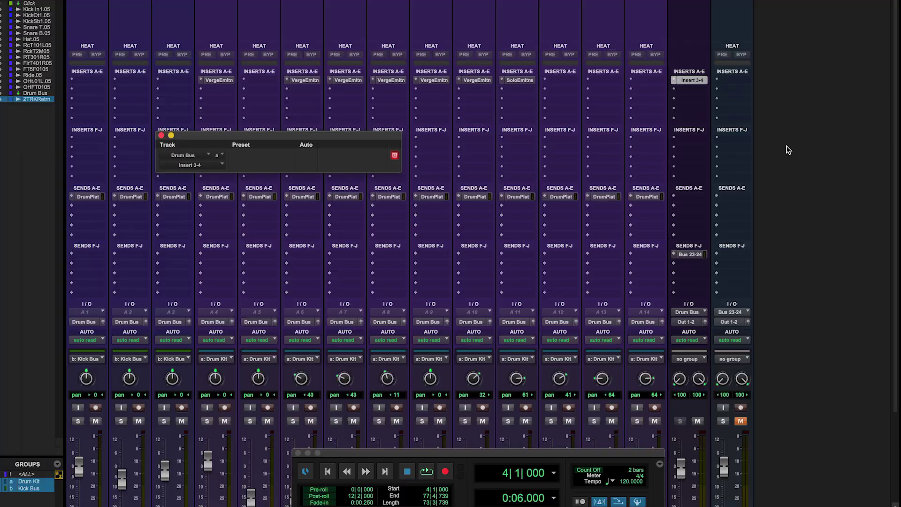
- Switch to the Zen Go control panel and add the VPA 76 preamp and NEU-W492 EQ to Preamp 1's AFX chain
{"action": "key", "text": "super+Tab"}
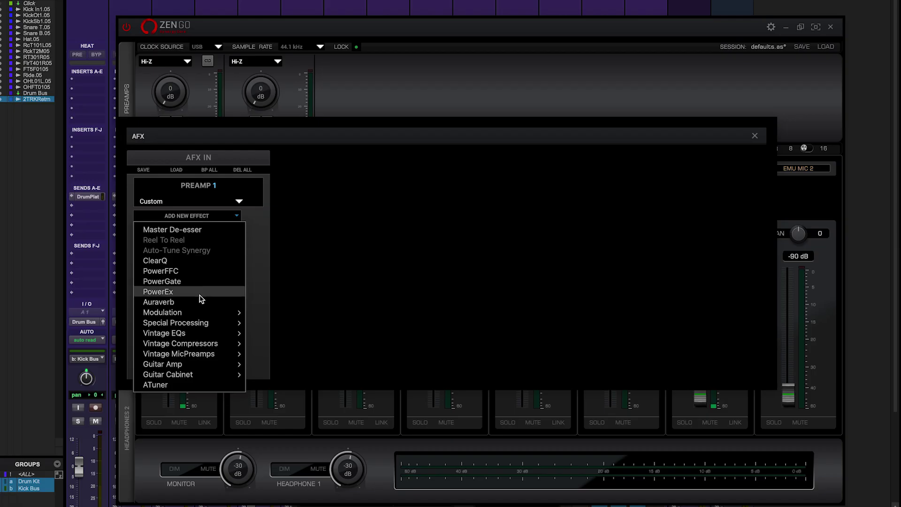
{"action": "mouse_move", "coordinate": [197, 356]}
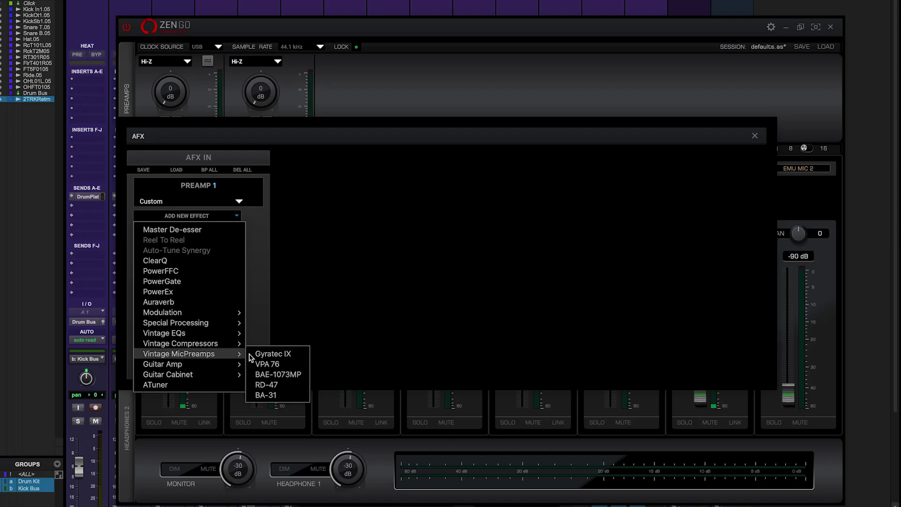
{"action": "left_click", "coordinate": [272, 361]}
{"action": "left_click", "coordinate": [202, 229]}
{"action": "left_click", "coordinate": [272, 358]}
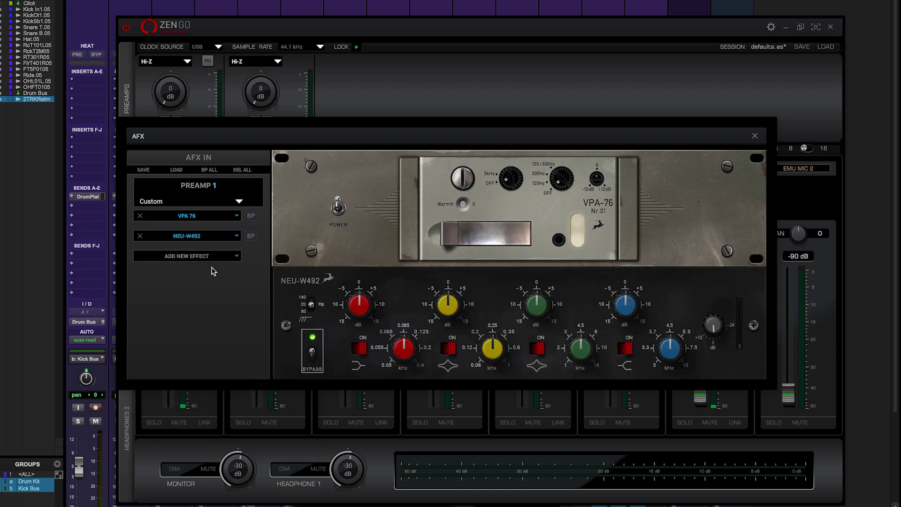
- Add the VCA160 compressor and one more vintage effect to the end of Preamp 1's AFX chain
{"action": "left_click", "coordinate": [207, 256]}
{"action": "mouse_move", "coordinate": [217, 386]}
{"action": "left_click", "coordinate": [270, 356]}
{"action": "left_click", "coordinate": [219, 276]}
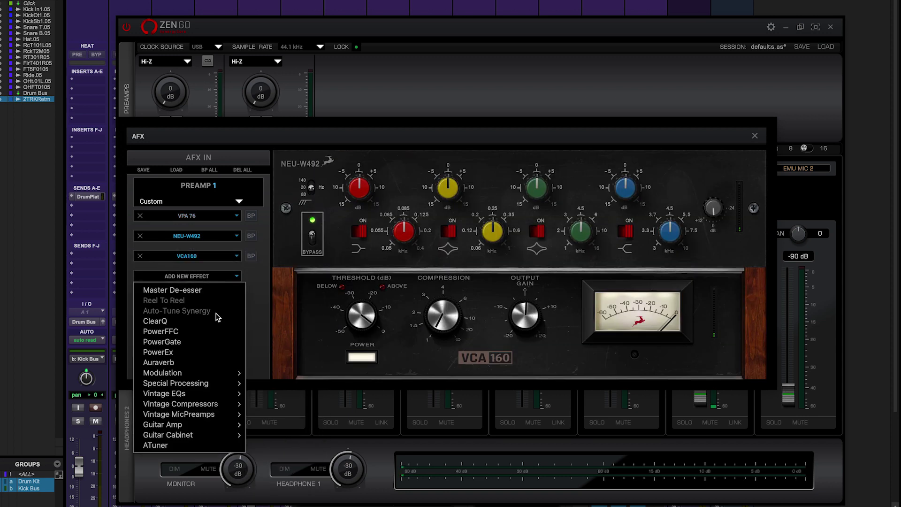
{"action": "left_click", "coordinate": [284, 414]}
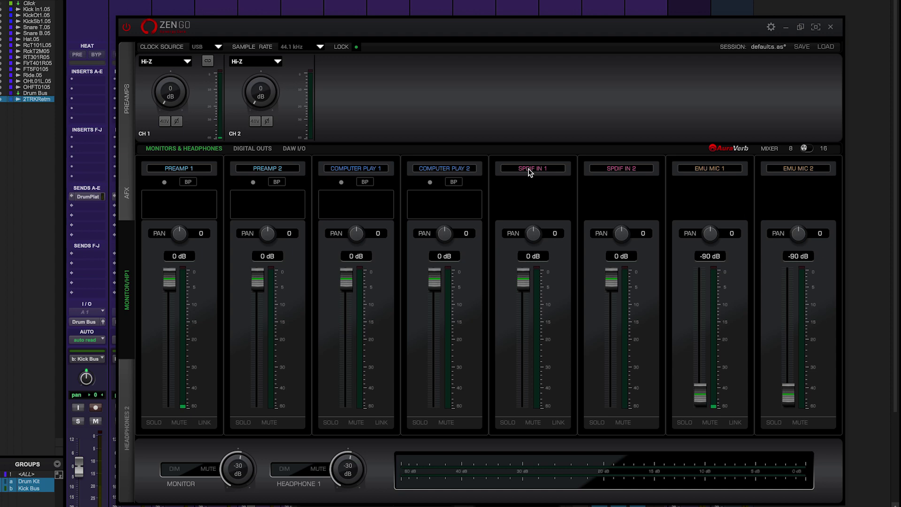
- Route Computer Play 1 and 2 to the SPDIF In 1 and 2 channels of the monitor mixer, and preview the 16-channel layout
{"action": "left_click", "coordinate": [530, 170]}
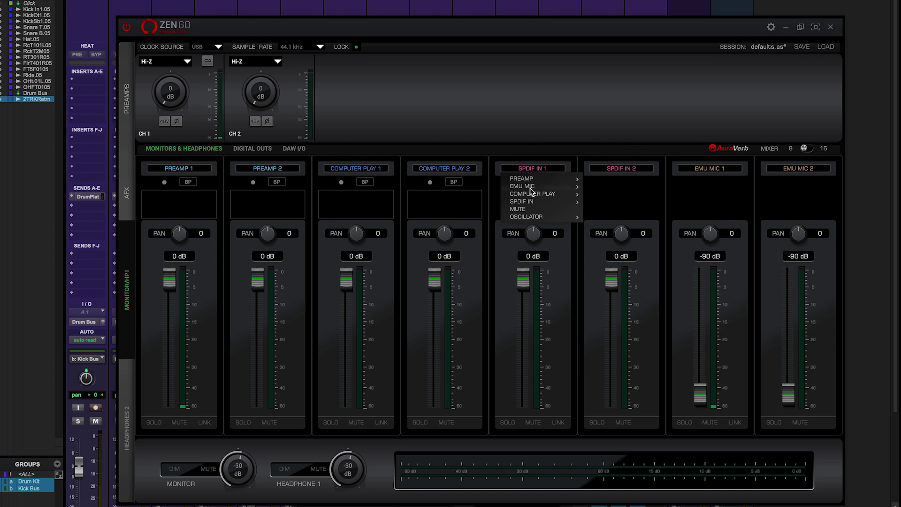
{"action": "mouse_move", "coordinate": [533, 197]}
{"action": "left_click", "coordinate": [595, 196]}
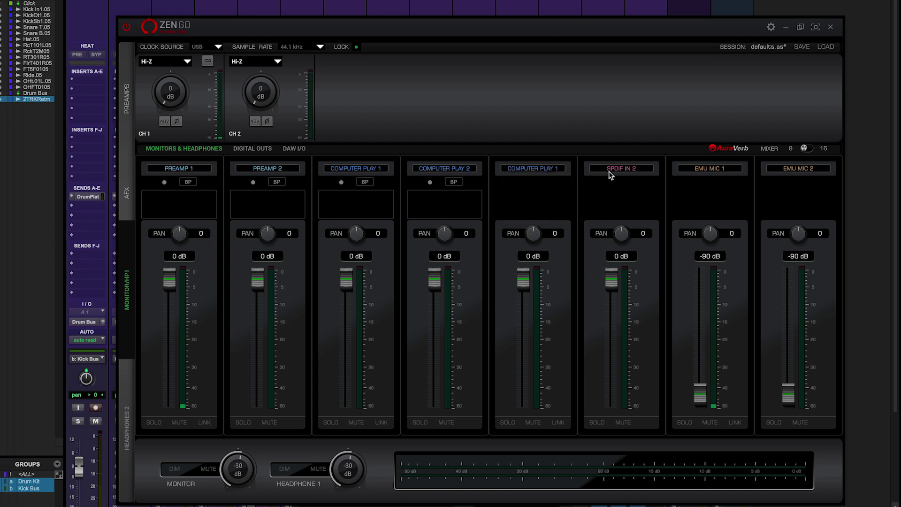
{"action": "left_click", "coordinate": [612, 170]}
{"action": "mouse_move", "coordinate": [618, 196]}
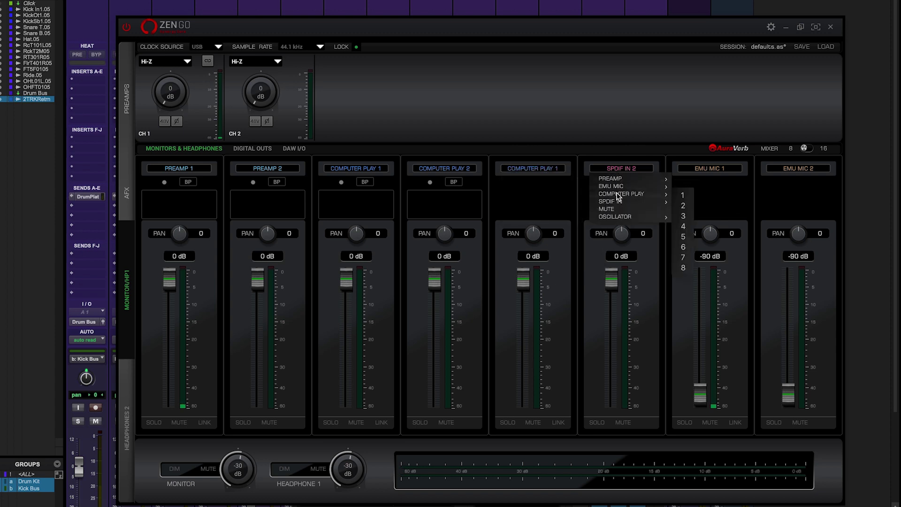
{"action": "left_click", "coordinate": [685, 206]}
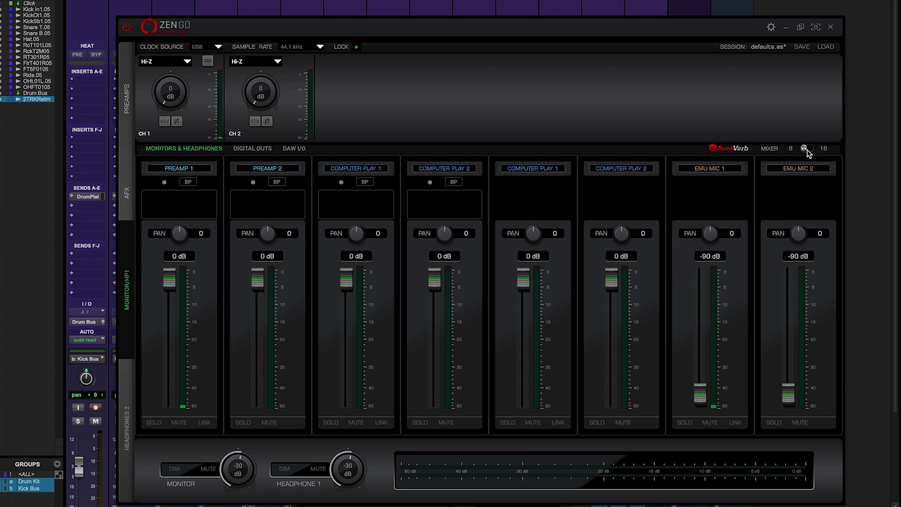
{"action": "left_click", "coordinate": [806, 149]}
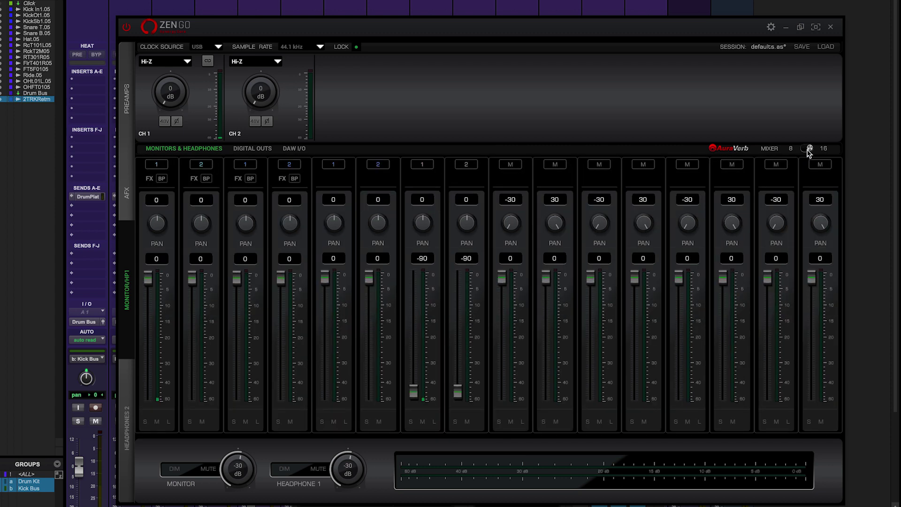
{"action": "left_click", "coordinate": [806, 149]}
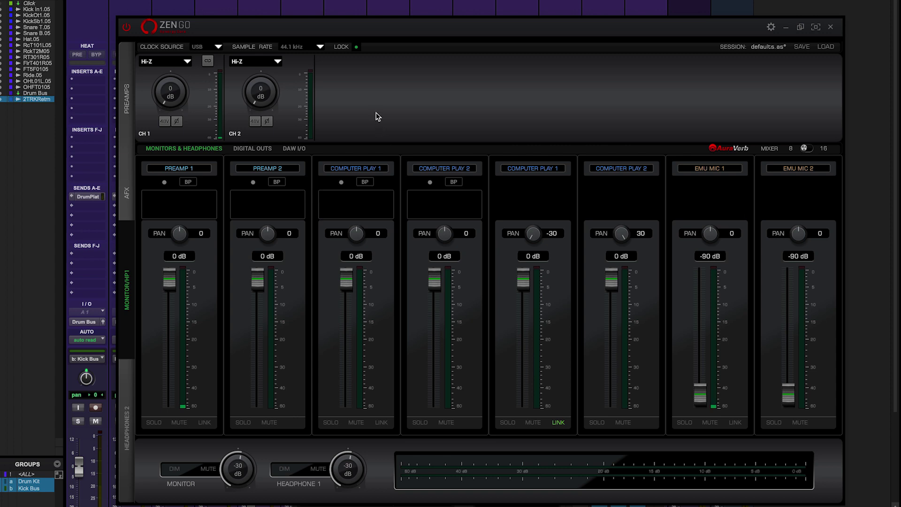
- Route Computer Play 3 and 4 to the third and fourth monitor mixer channels, and pull down the Computer Play 4 fader
{"action": "left_click", "coordinate": [357, 169]}
{"action": "mouse_move", "coordinate": [362, 197]}
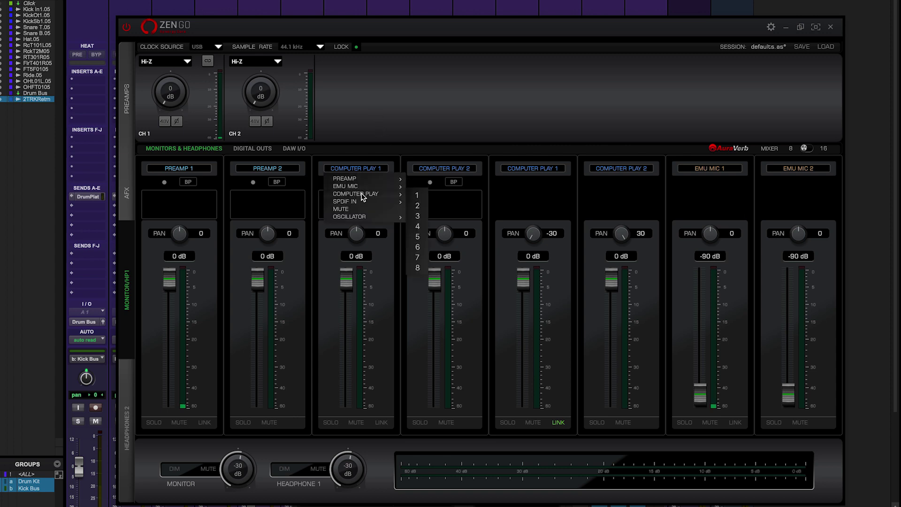
{"action": "left_click", "coordinate": [417, 216]}
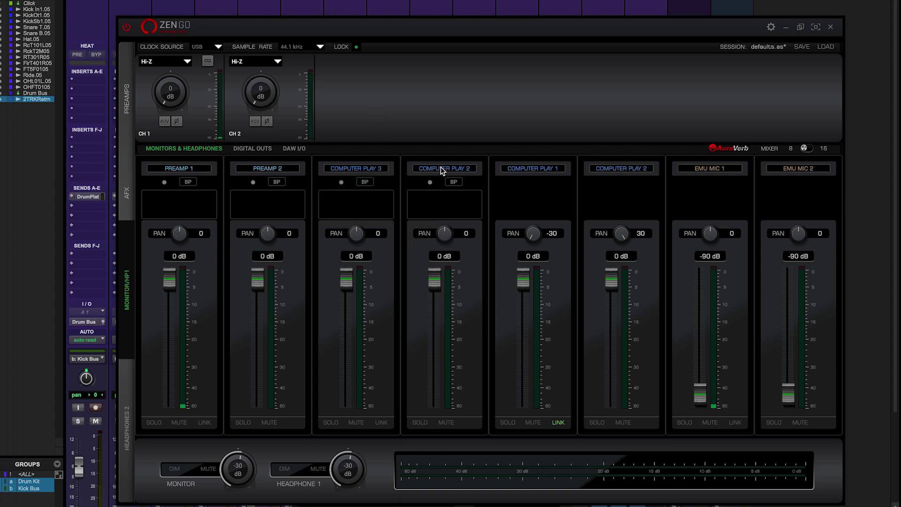
{"action": "left_click", "coordinate": [441, 168]}
{"action": "mouse_move", "coordinate": [454, 197]}
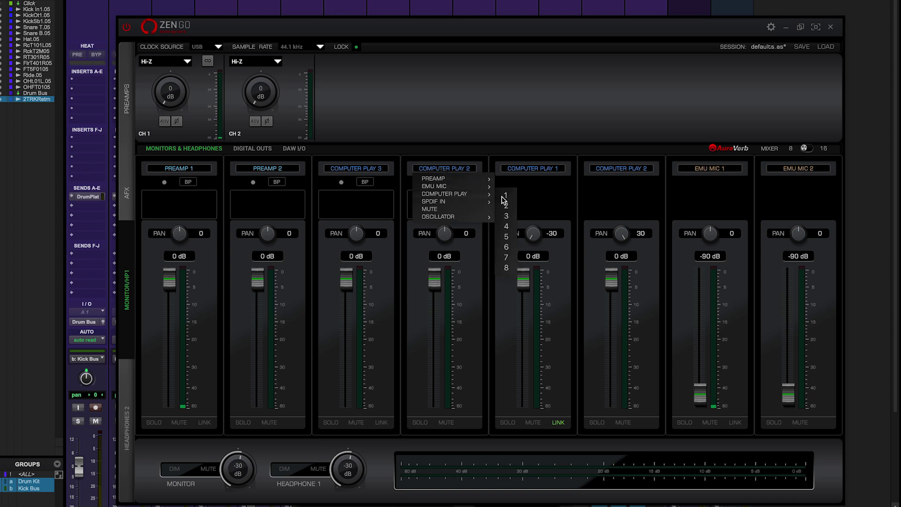
{"action": "left_click", "coordinate": [507, 226]}
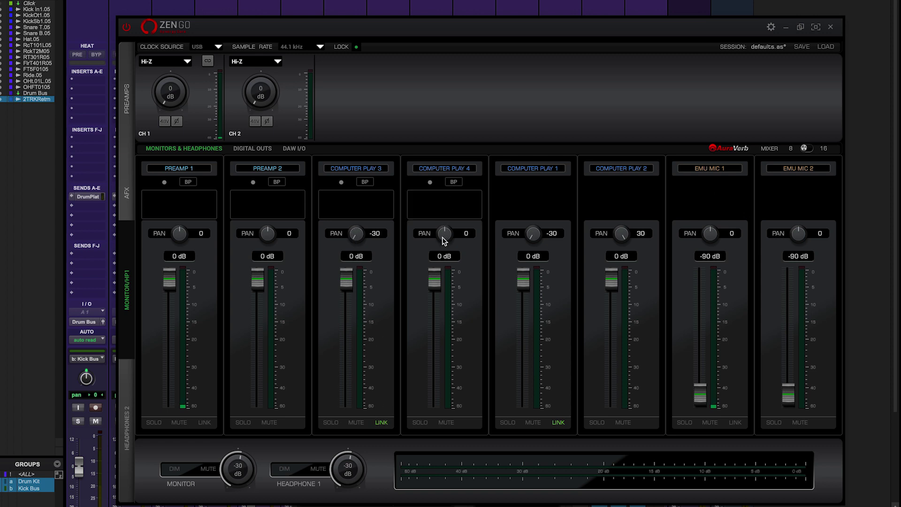
{"action": "left_click_drag", "start_coordinate": [432, 275], "coordinate": [448, 422]}
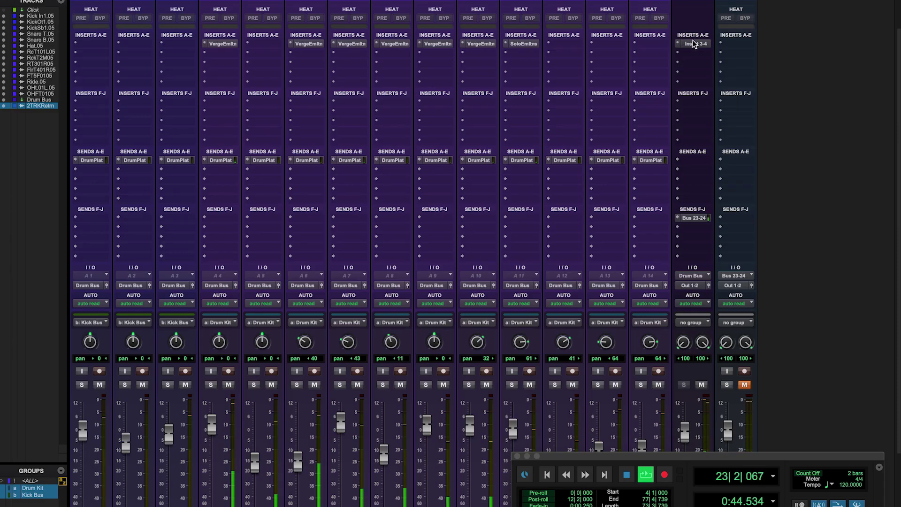
- Open the Drum Bus hardware insert and add Gyratec X and VEQ-432C to the linked Computer Play 3 and 4 AFX chain
{"action": "left_click", "coordinate": [694, 44]}
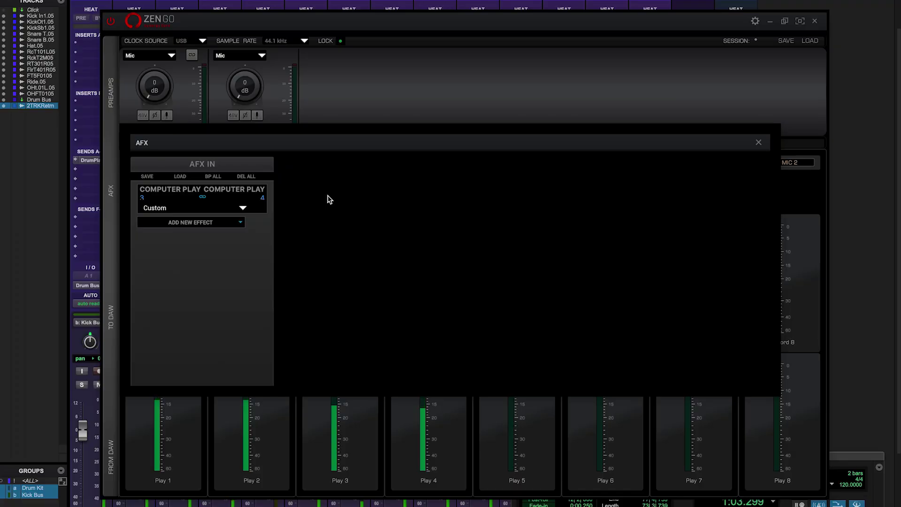
{"action": "left_click", "coordinate": [218, 224]}
{"action": "mouse_move", "coordinate": [222, 350]}
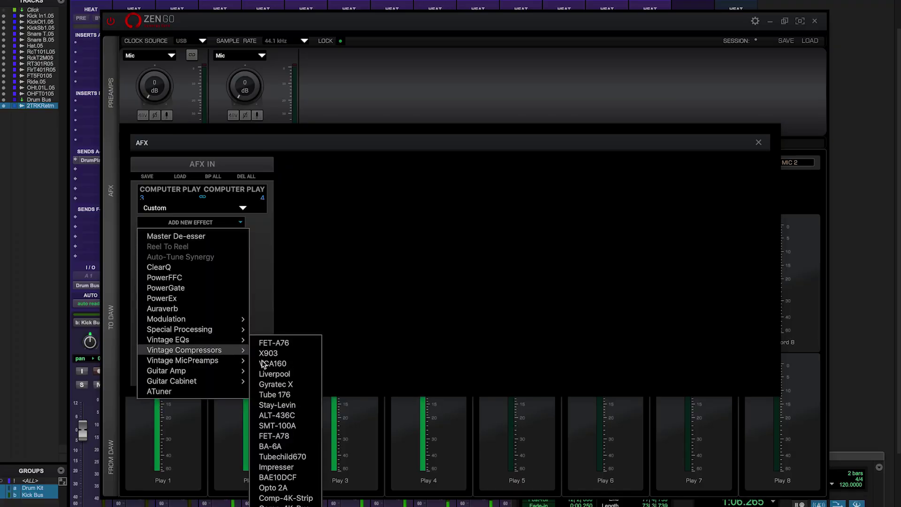
{"action": "left_click", "coordinate": [278, 382]}
{"action": "left_click", "coordinate": [224, 242]}
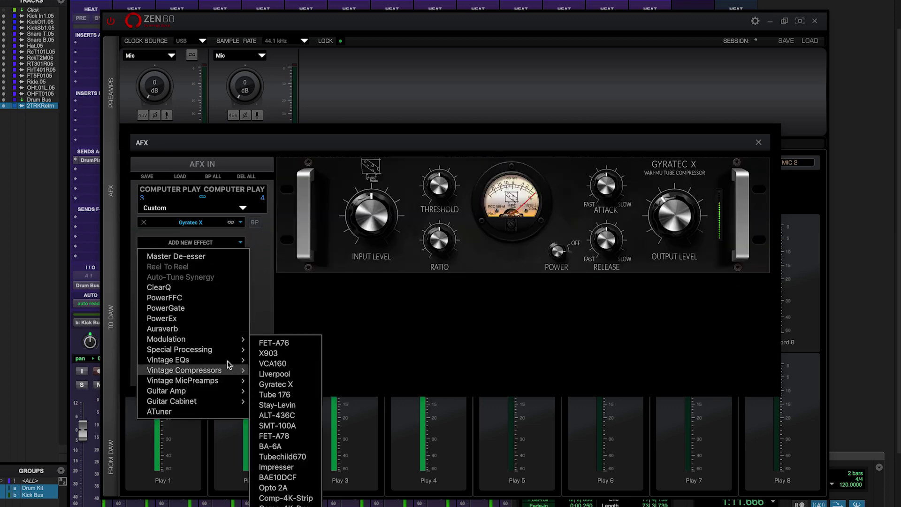
{"action": "left_click", "coordinate": [283, 476]}
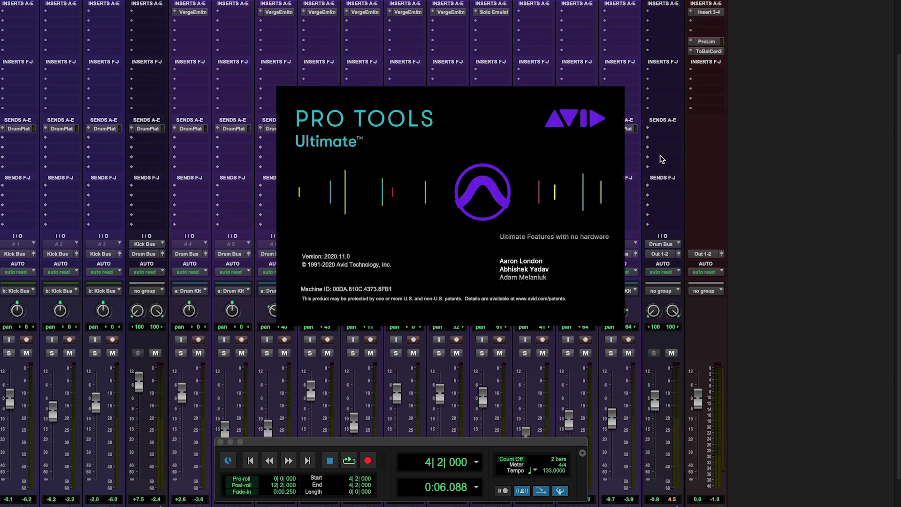
- Open Master 1's Insert 3-4 during playback and inspect the Computer Play 3 and 4 effects chain in the Zen Go panel
{"action": "left_click", "coordinate": [546, 147]}
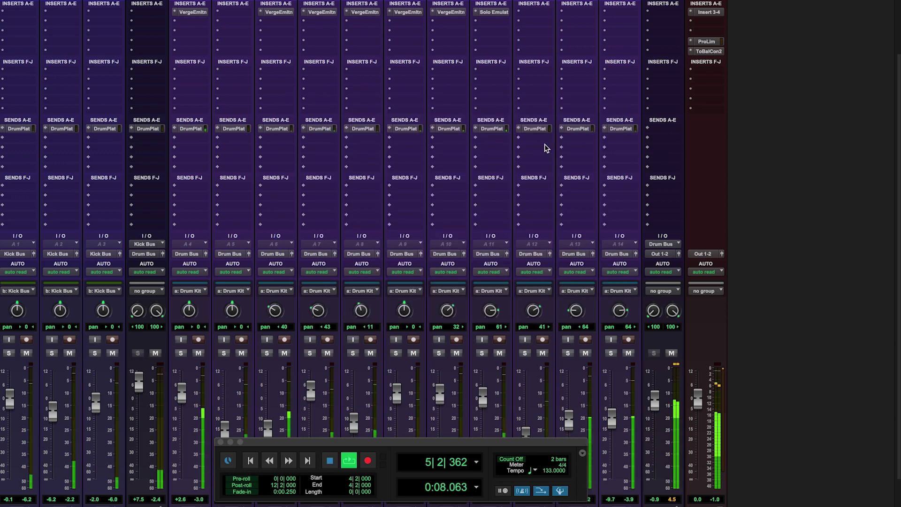
{"action": "left_click", "coordinate": [704, 13]}
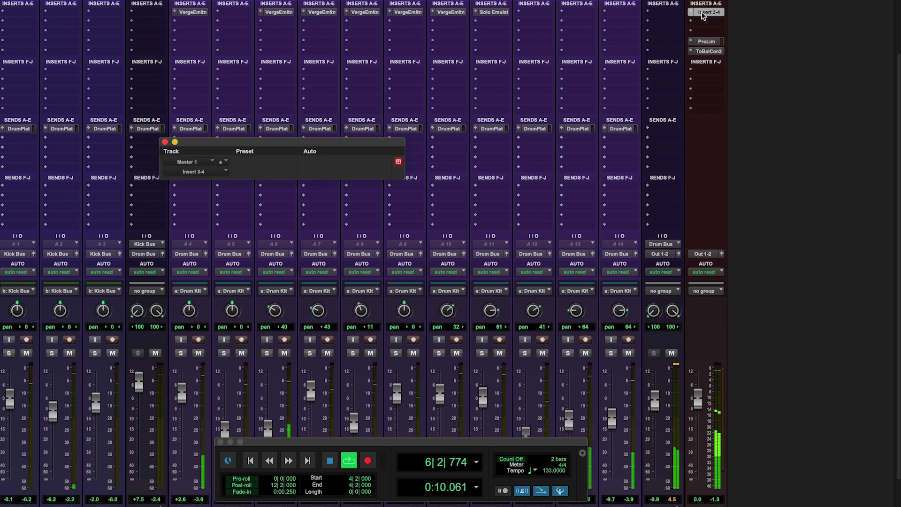
{"action": "key", "text": "super+Tab"}
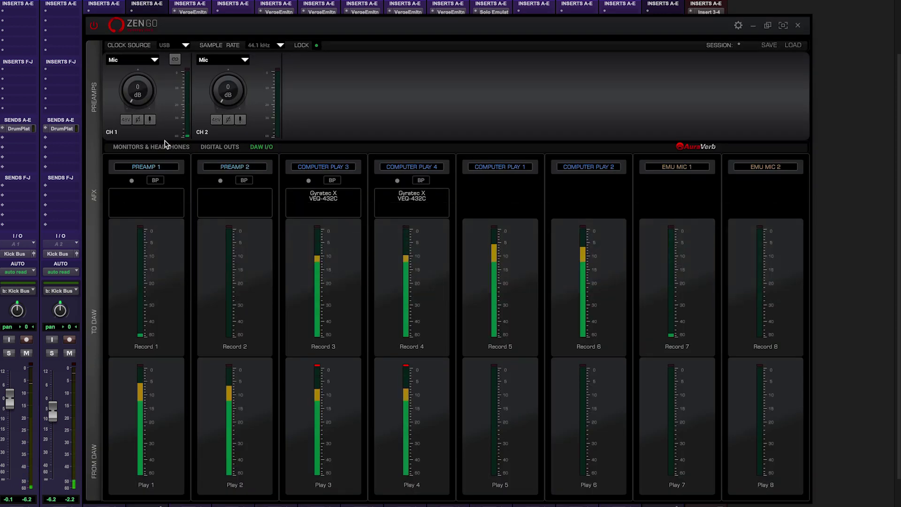
{"action": "left_click", "coordinate": [321, 198]}
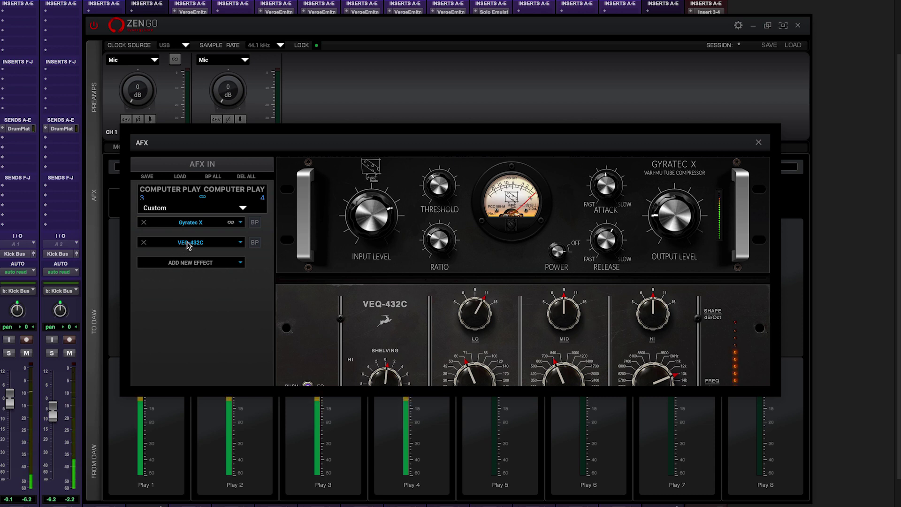
- Switch back to Pro Tools, review the Bounce Mix settings including the Offline option, and cancel the bounce
{"action": "key", "text": "super+Tab"}
{"action": "left_click", "coordinate": [71, 0]}
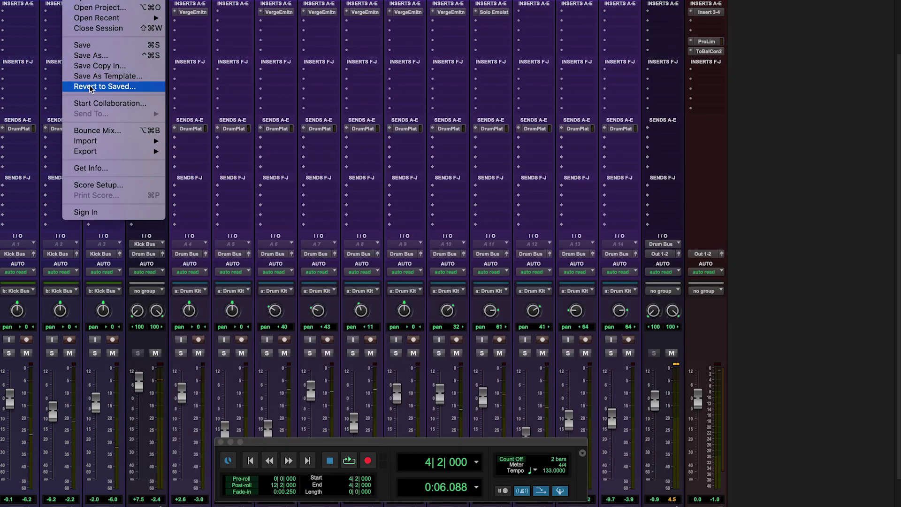
{"action": "left_click", "coordinate": [93, 131]}
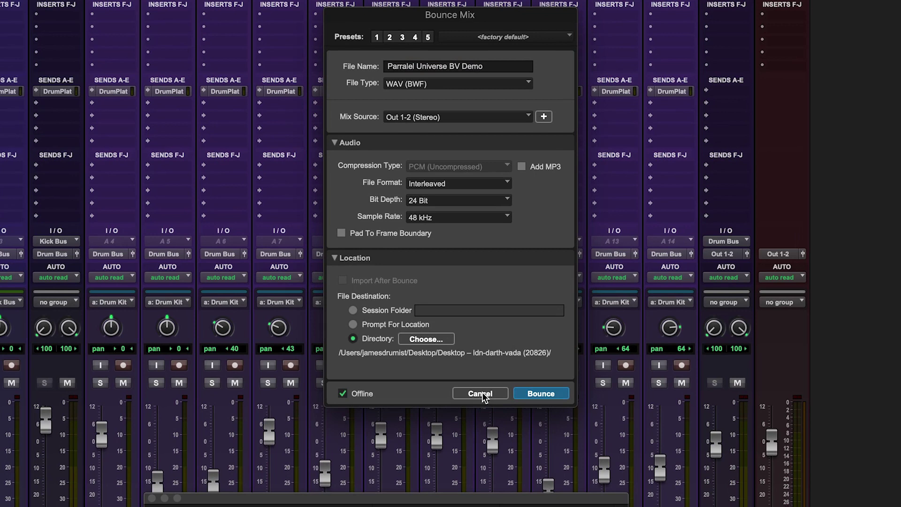
{"action": "left_click", "coordinate": [477, 381]}
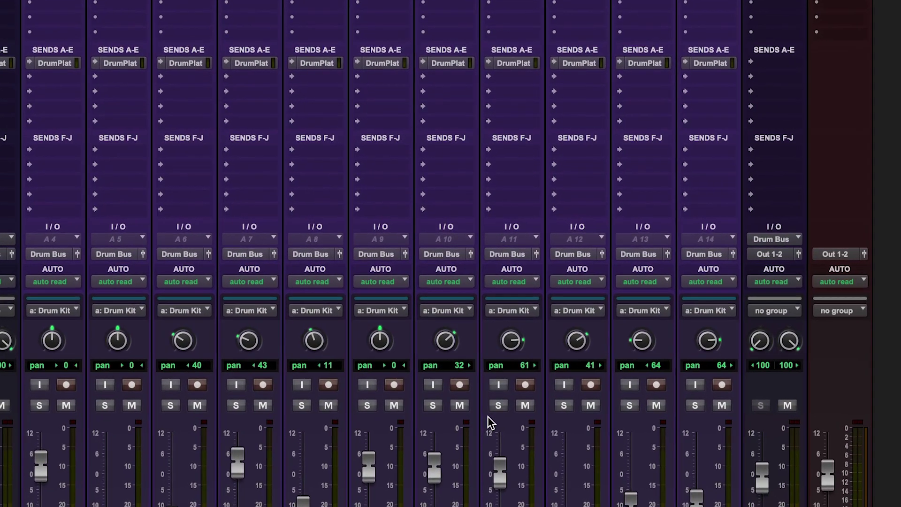
- Create one stereo audio track and set its input to the interface path In 5-6 (Stereo)
{"action": "key", "text": "ctrl+shift+n"}
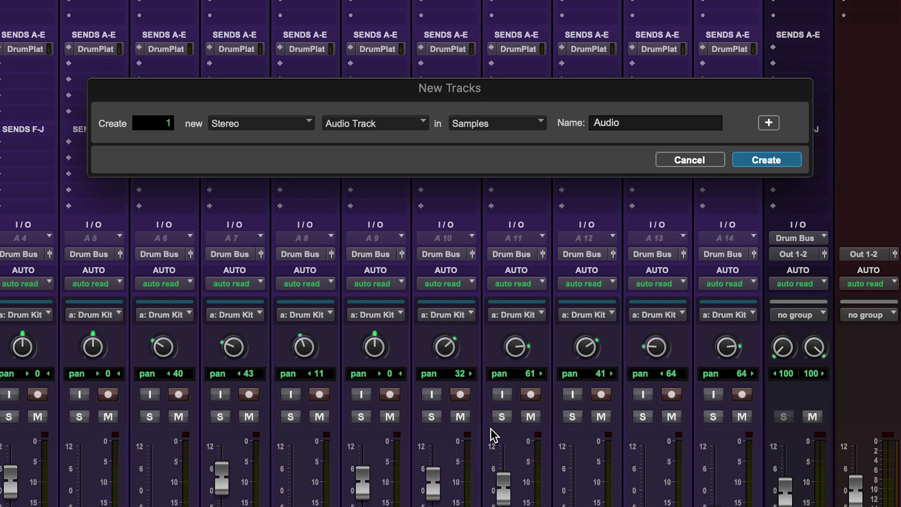
{"action": "key", "text": "Return"}
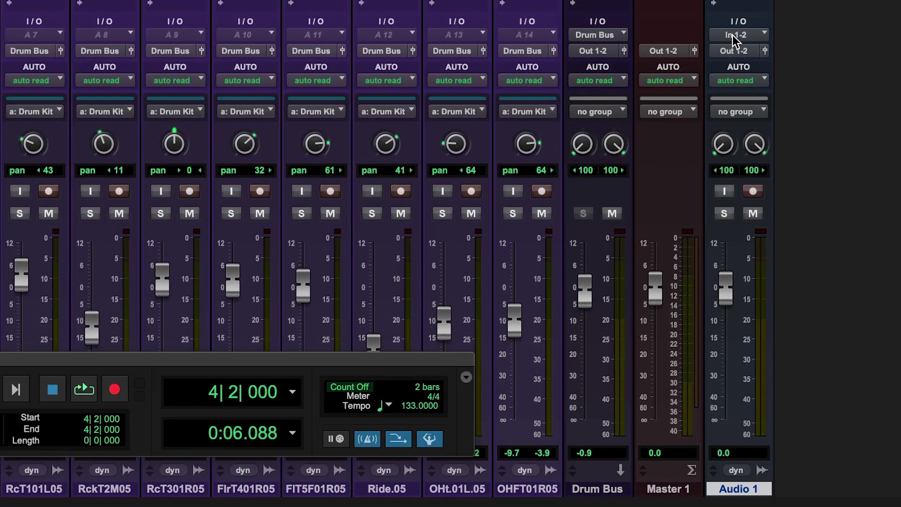
{"action": "left_click", "coordinate": [734, 39]}
{"action": "mouse_move", "coordinate": [754, 35]}
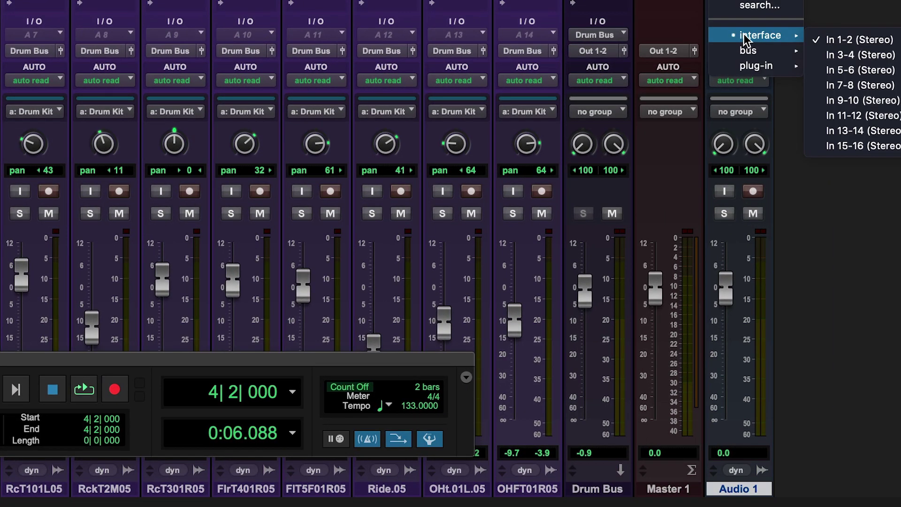
{"action": "left_click", "coordinate": [840, 70]}
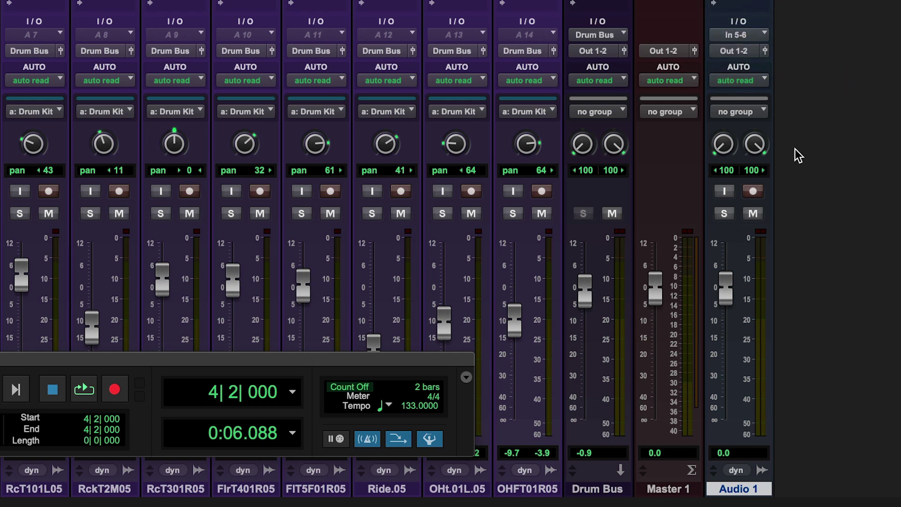
- Mute and record-arm Audio 1, start recording the mix onto it, and move the transport window clear of the track
{"action": "left_click", "coordinate": [752, 215]}
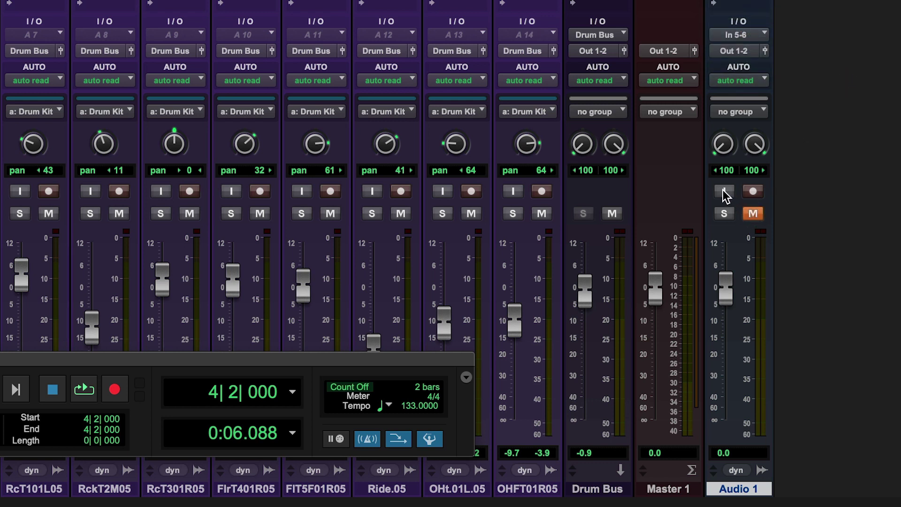
{"action": "left_click", "coordinate": [752, 193]}
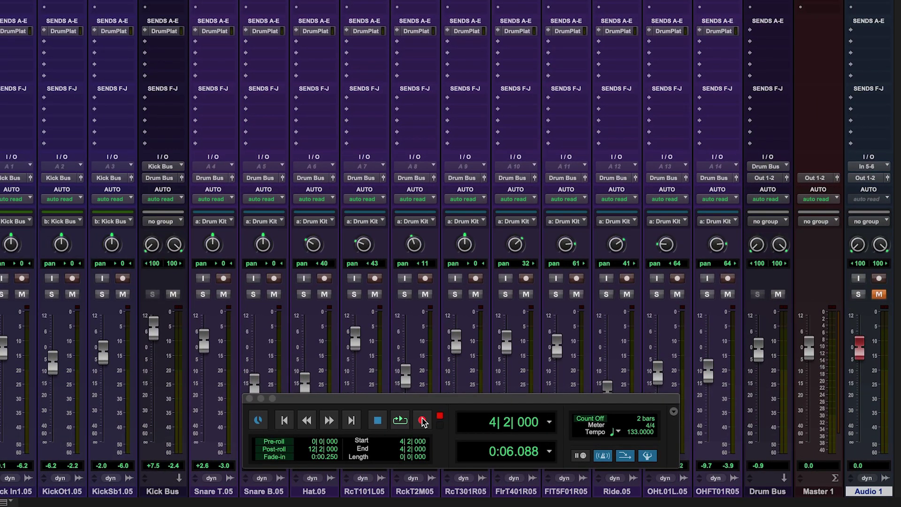
{"action": "left_click", "coordinate": [399, 421]}
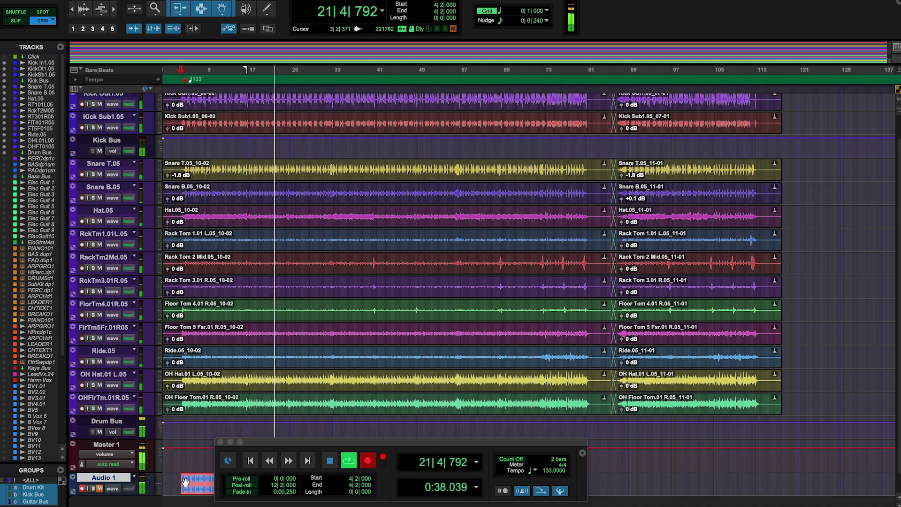
{"action": "left_click_drag", "start_coordinate": [255, 444], "coordinate": [256, 393]}
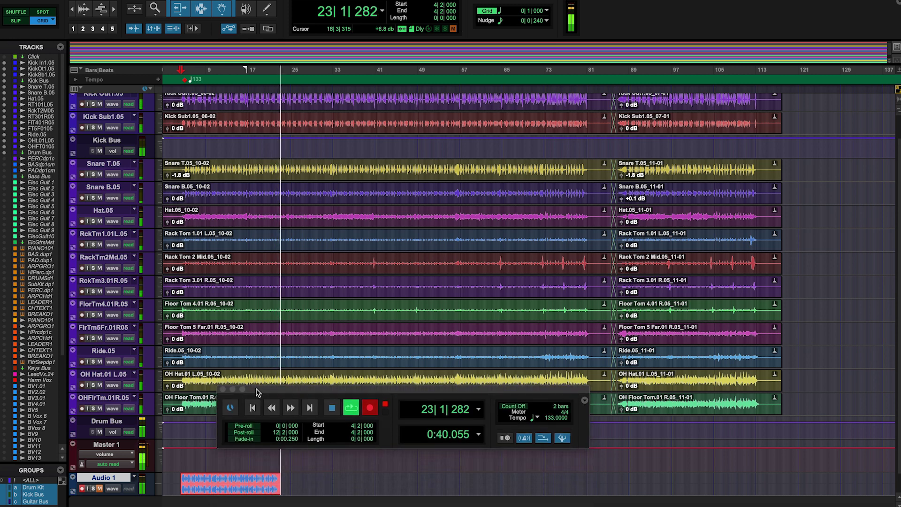